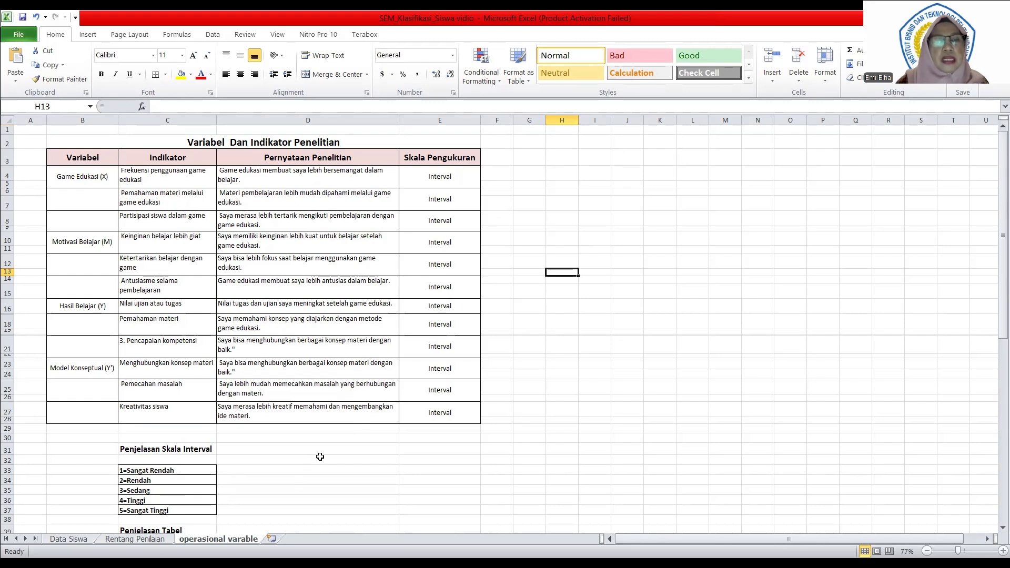
Step: Review the research variables, indicators, interval scale and table explanations on the operasional varable sheet
scroll(316, 463, down, 4)
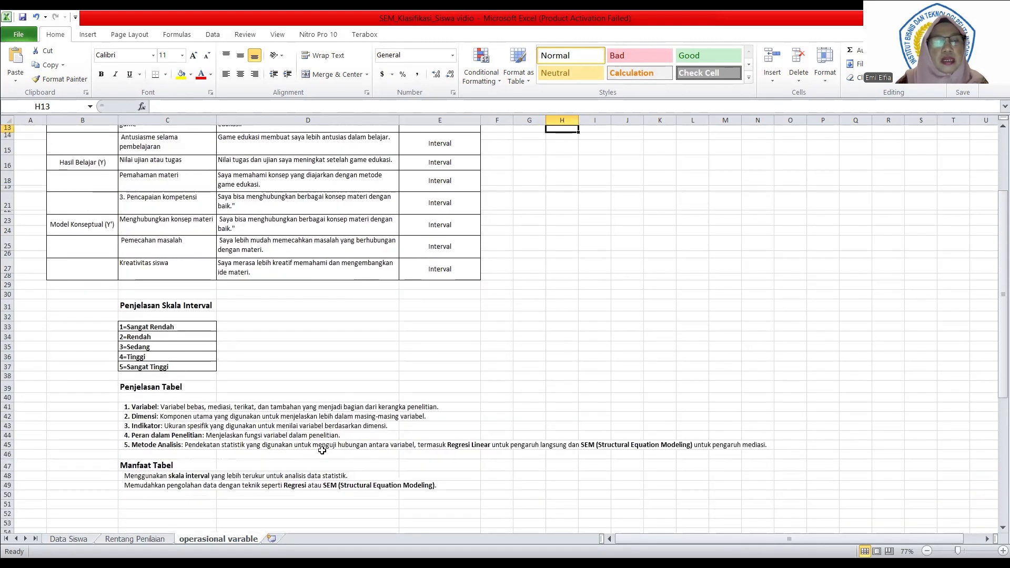
scroll(322, 450, up, 2)
scroll(322, 450, down, 1)
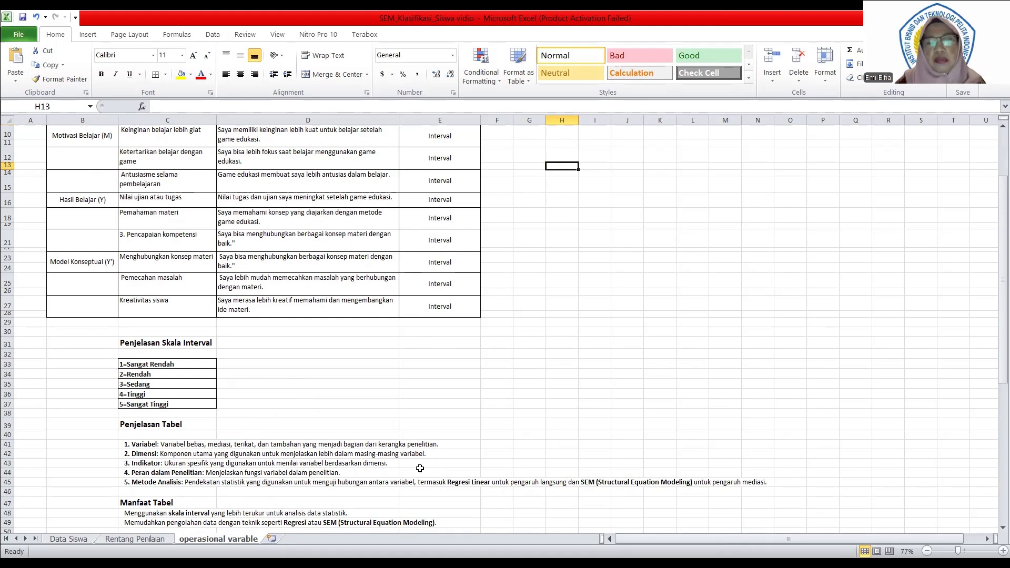
scroll(396, 434, up, 3)
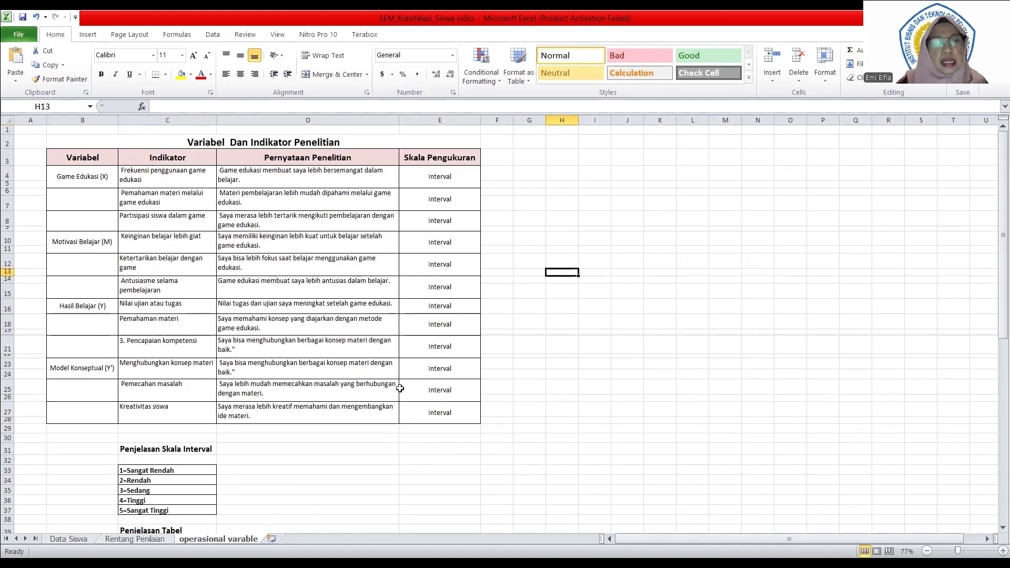
Step: Open the Data Siswa sheet and bring the start of the respondent table, with its headers and Responden column, into view
click(62, 542)
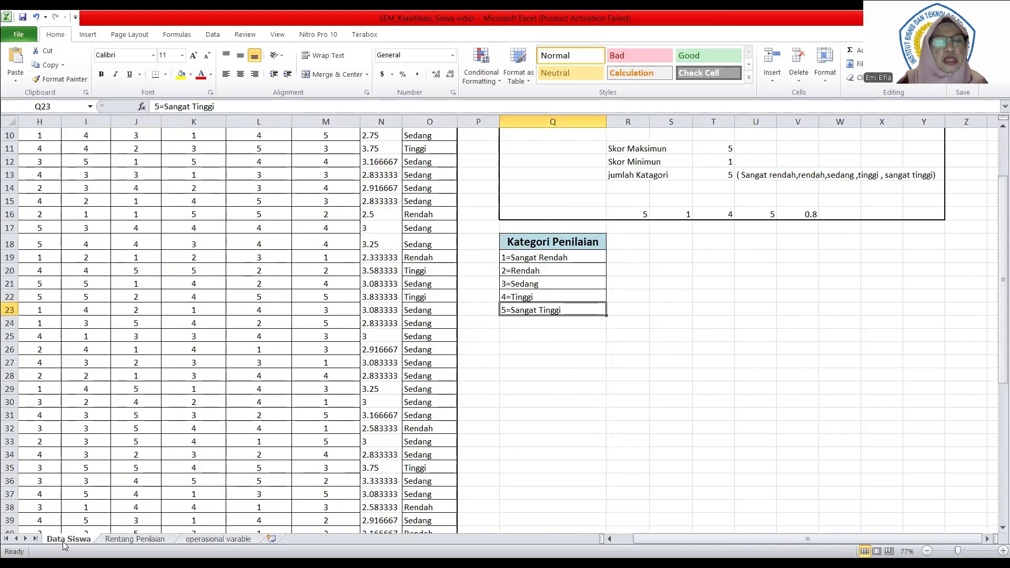
click(227, 360)
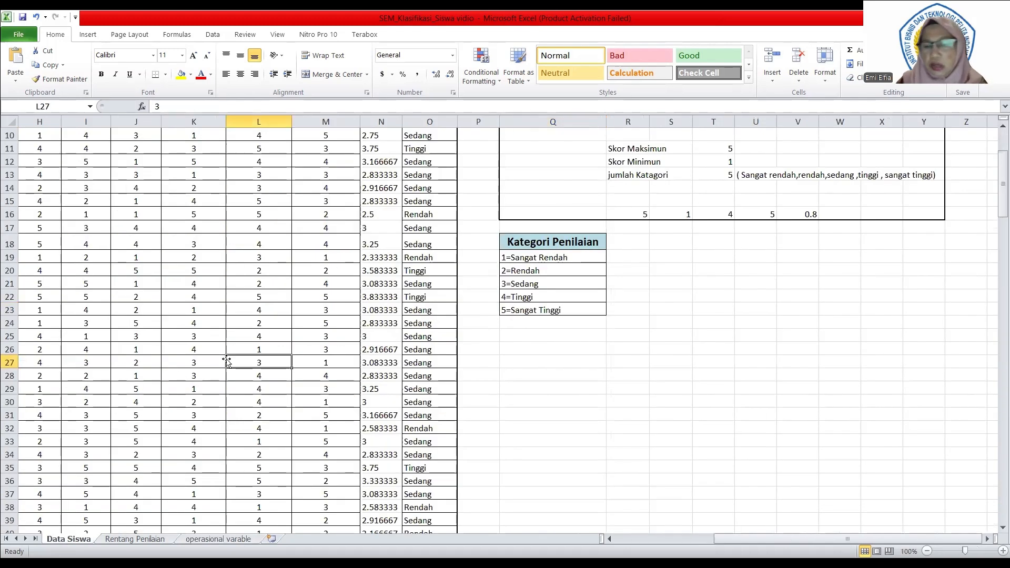
key(Left)
key(Left)
key(Left)
key(Left)
key(Left)
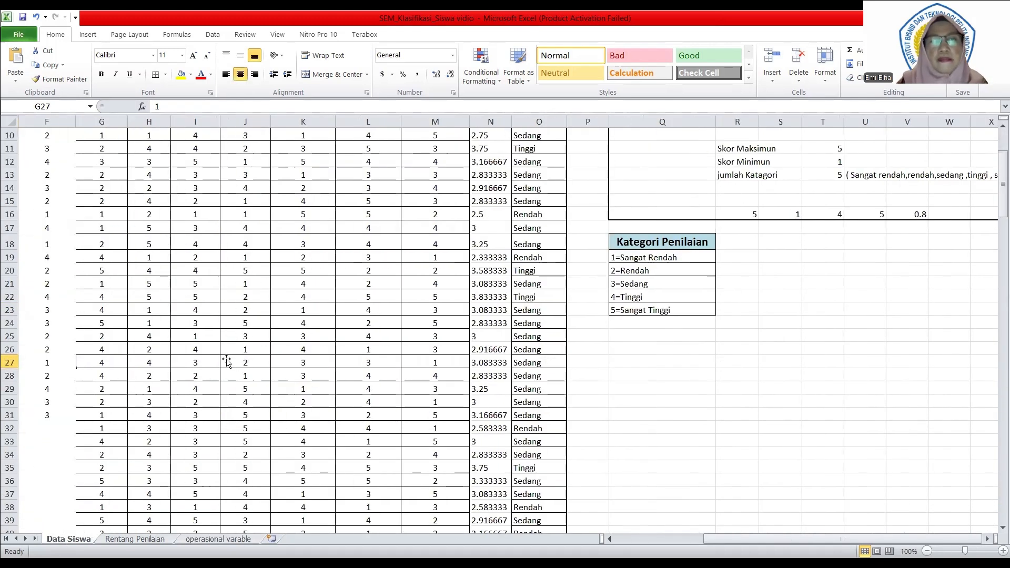
key(Left)
key(Left)
key(Left)
key(Left)
key(Left)
key(Left)
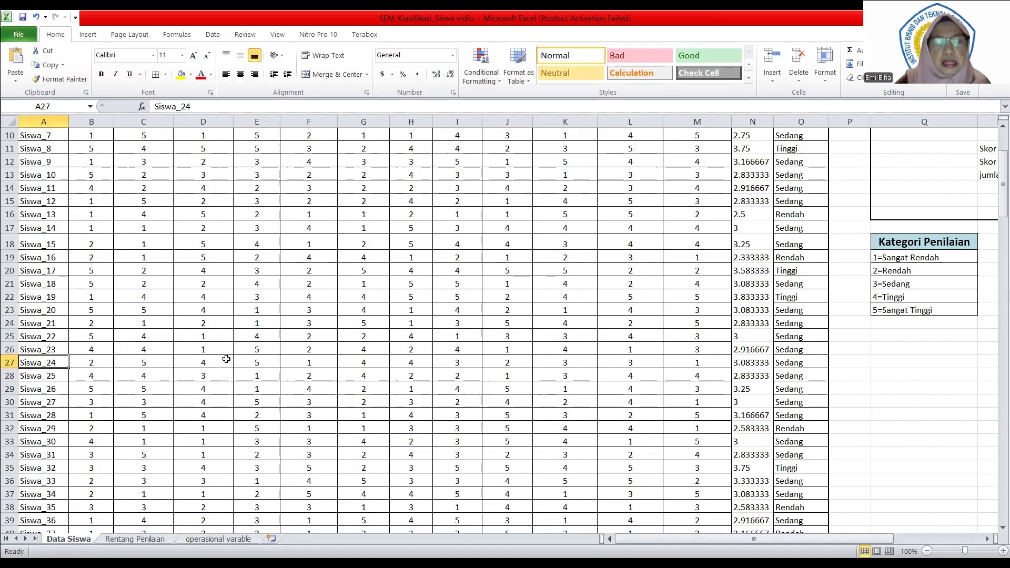
scroll(260, 387, up, 1)
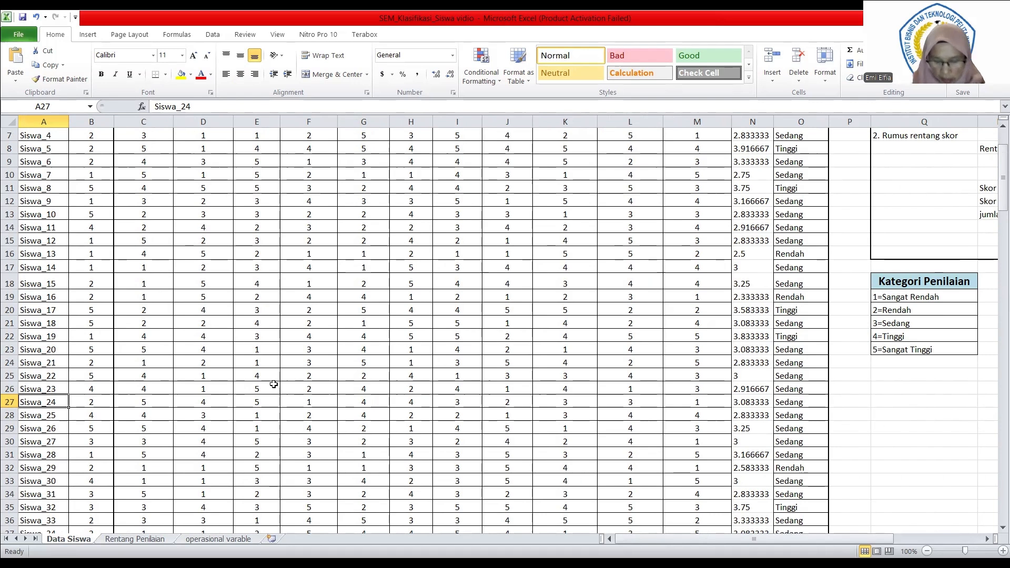
scroll(284, 358, up, 2)
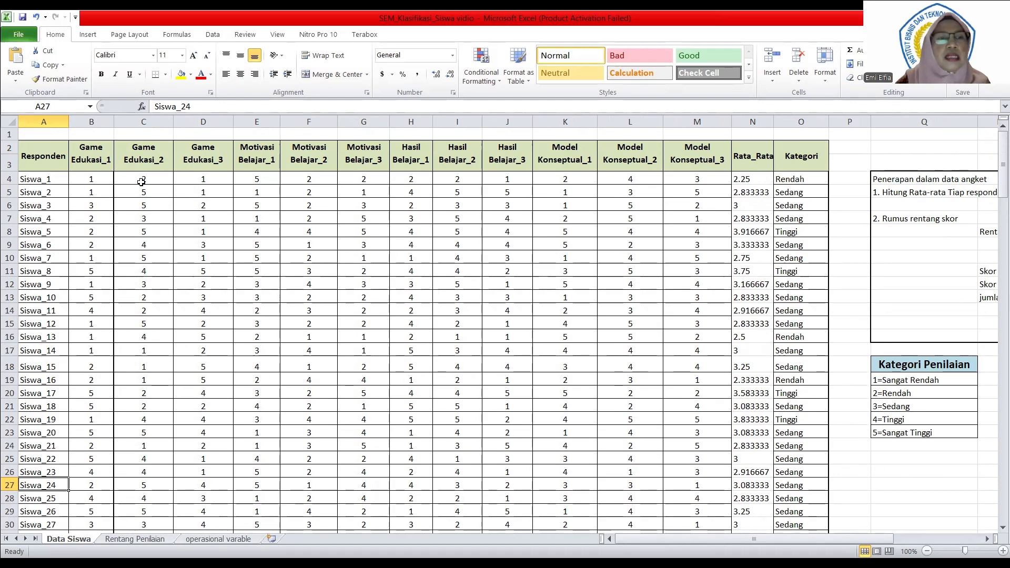
Step: Examine the first respondent's indicator scores from Game Edukasi_1 through Model Konseptual_3 in the student data table
click(93, 177)
click(141, 179)
click(195, 181)
click(246, 182)
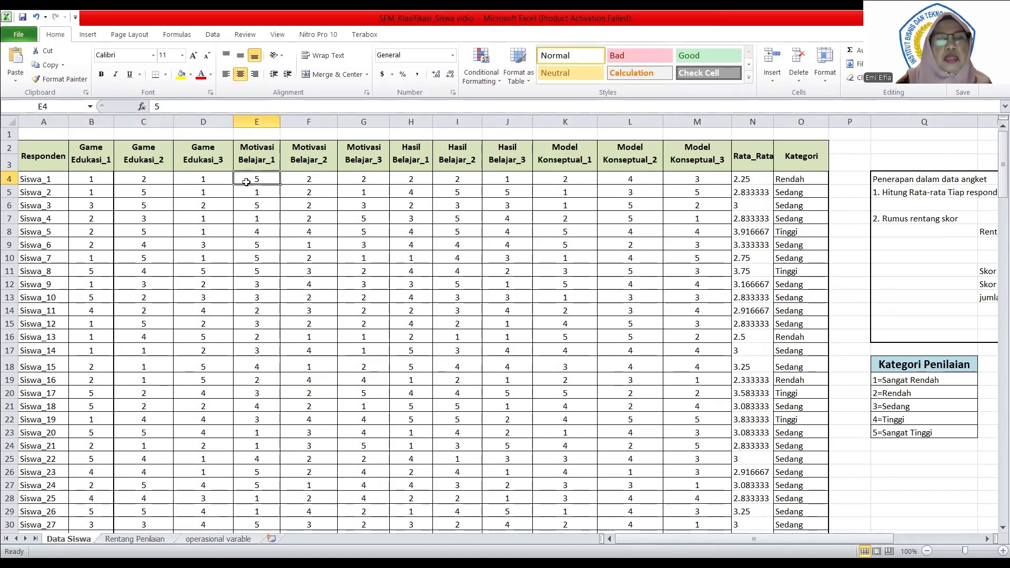
click(311, 183)
click(363, 181)
click(411, 181)
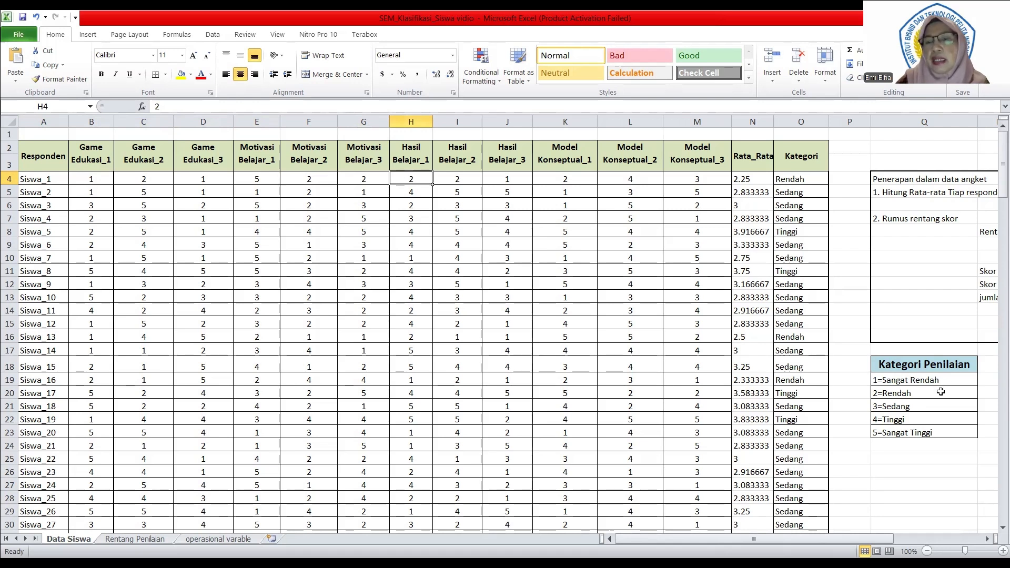
click(88, 179)
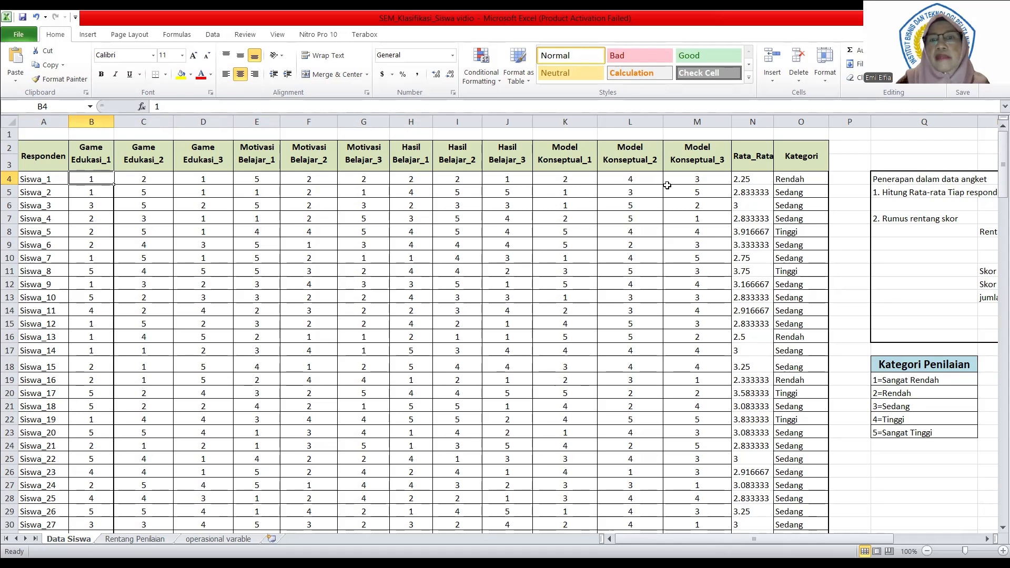
click(694, 181)
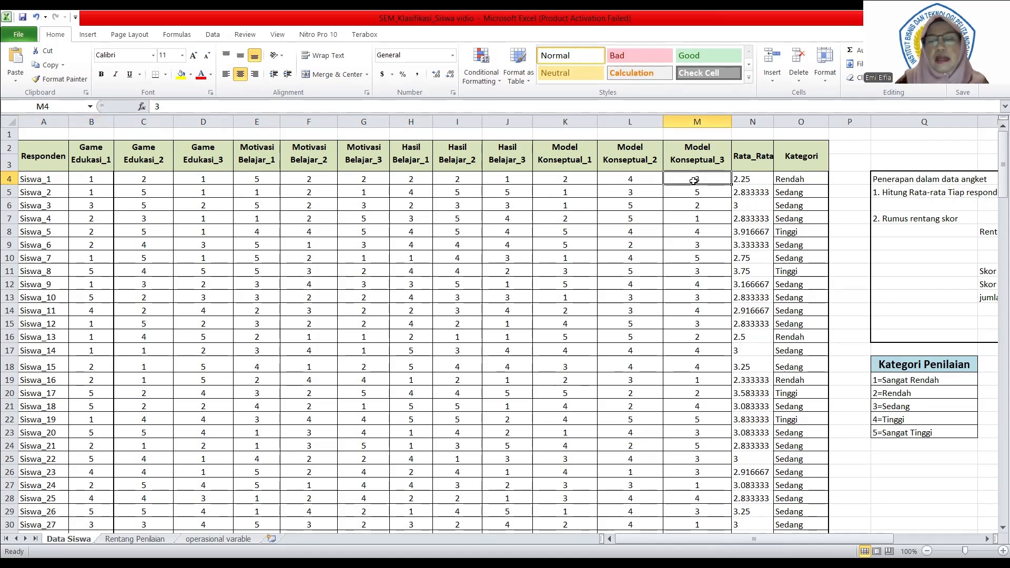
click(409, 192)
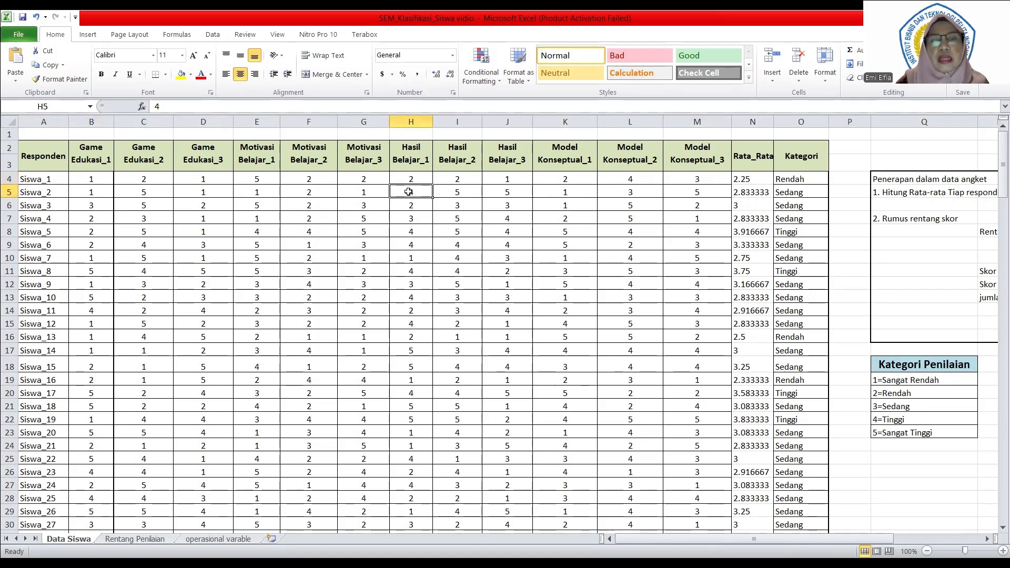
scroll(406, 255, down, 1)
scroll(406, 255, up, 1)
click(636, 181)
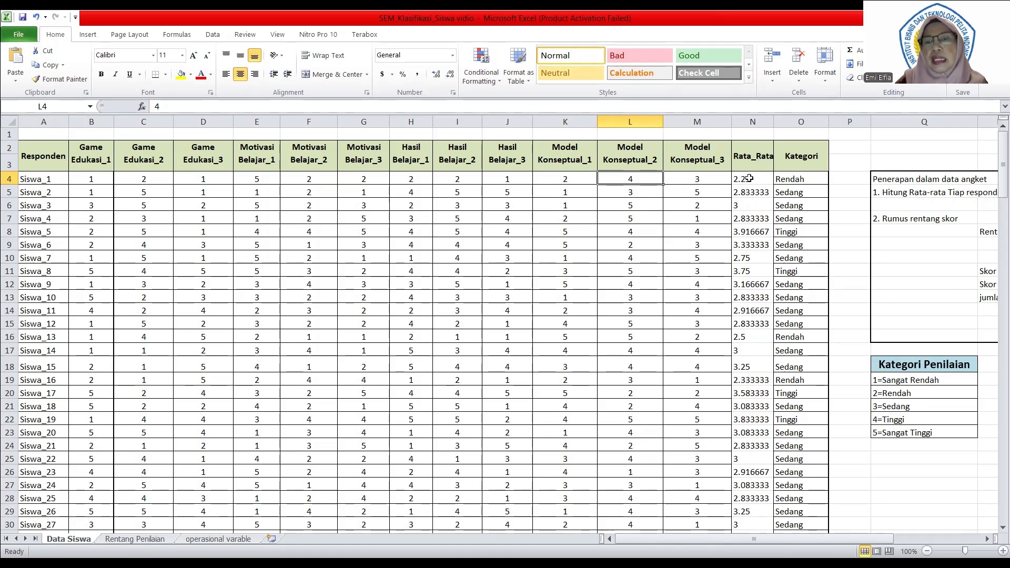
Step: Compare Siswa_1's average and category with the score intervals on the Rentang Penilaian sheet
click(132, 540)
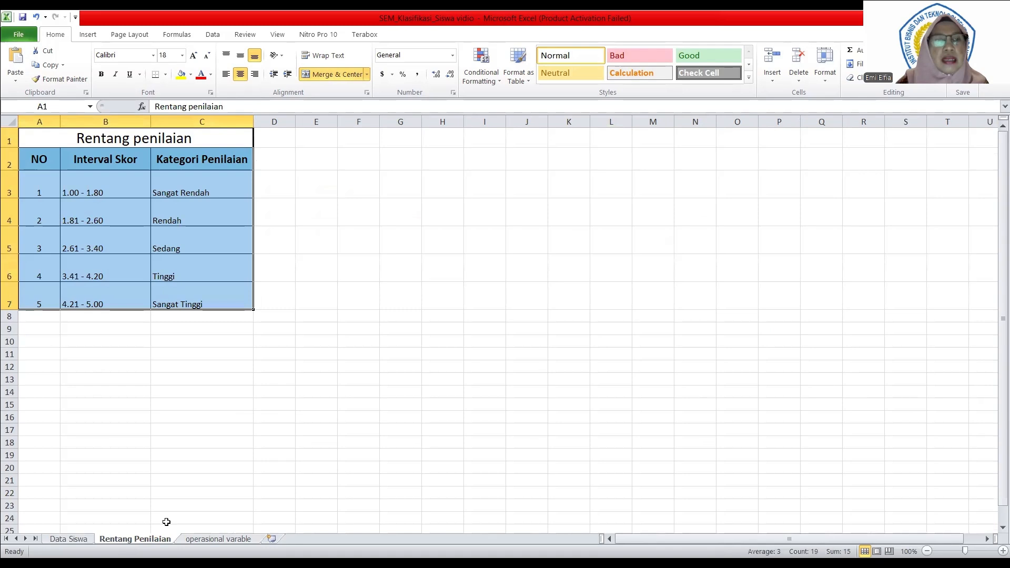
click(324, 331)
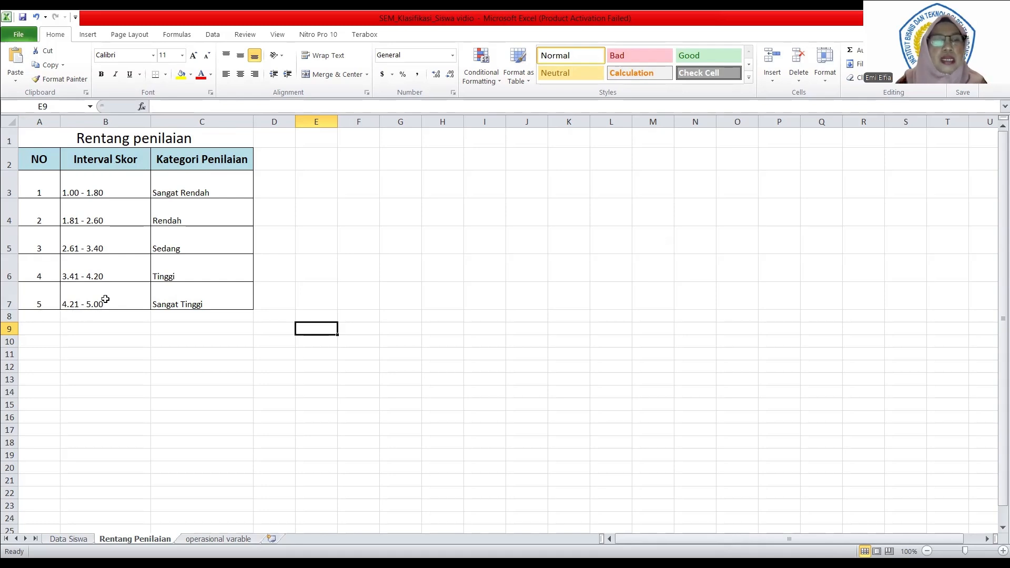
click(66, 541)
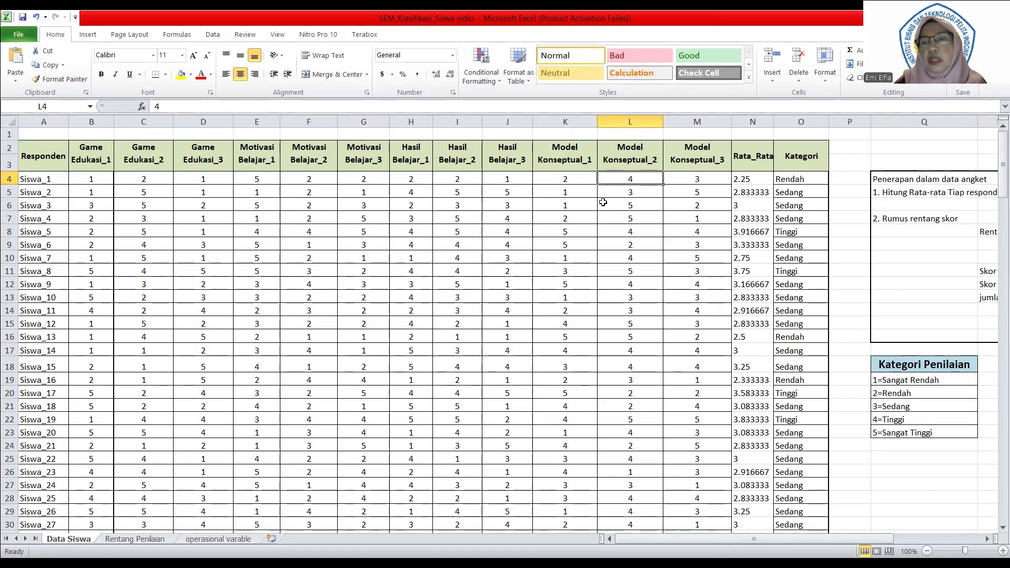
click(748, 179)
click(788, 179)
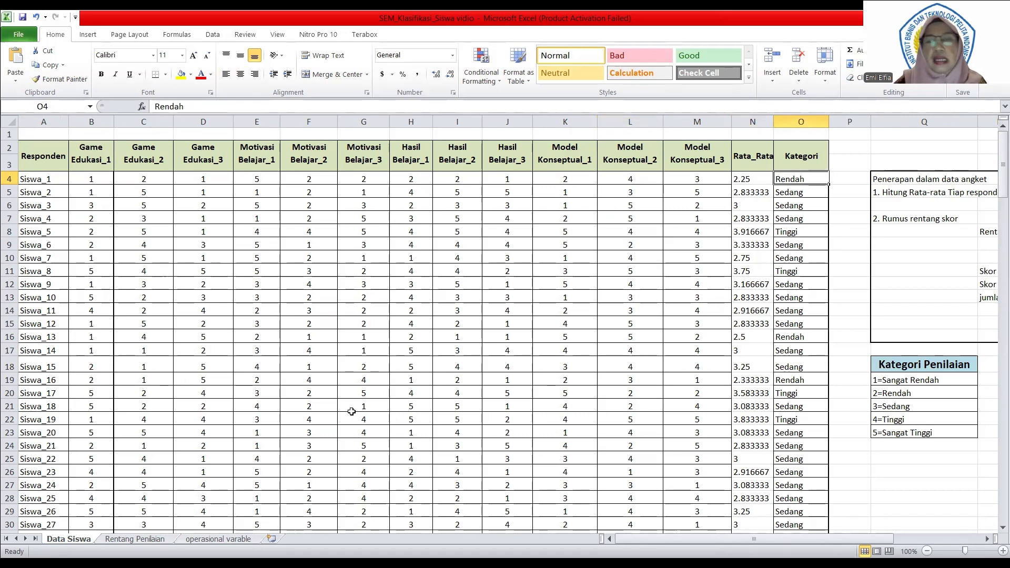
click(135, 539)
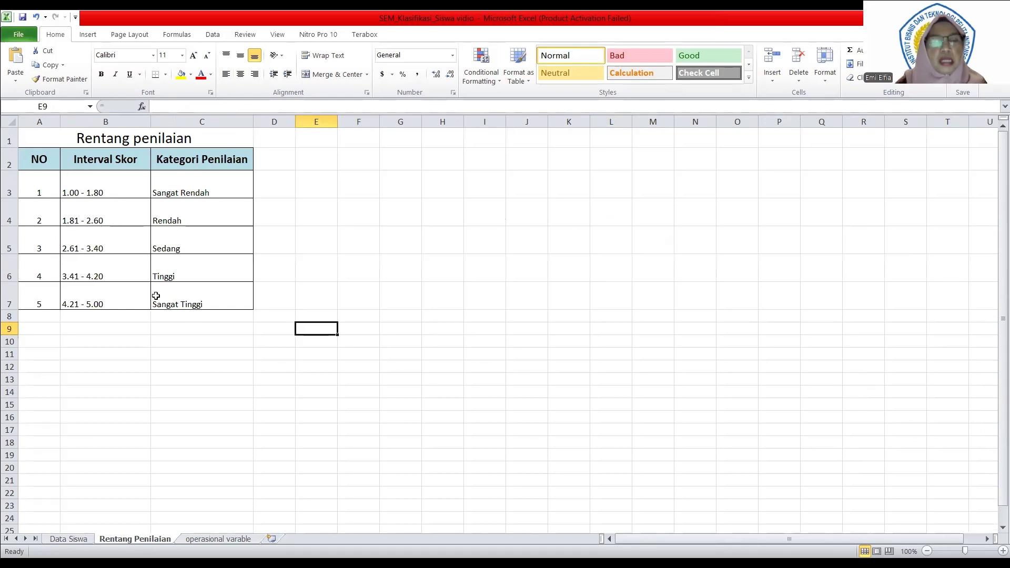
Step: Inspect Siswa_5's average formula in N8 on Data Siswa and check its category against the Rentang Penilaian intervals
click(72, 539)
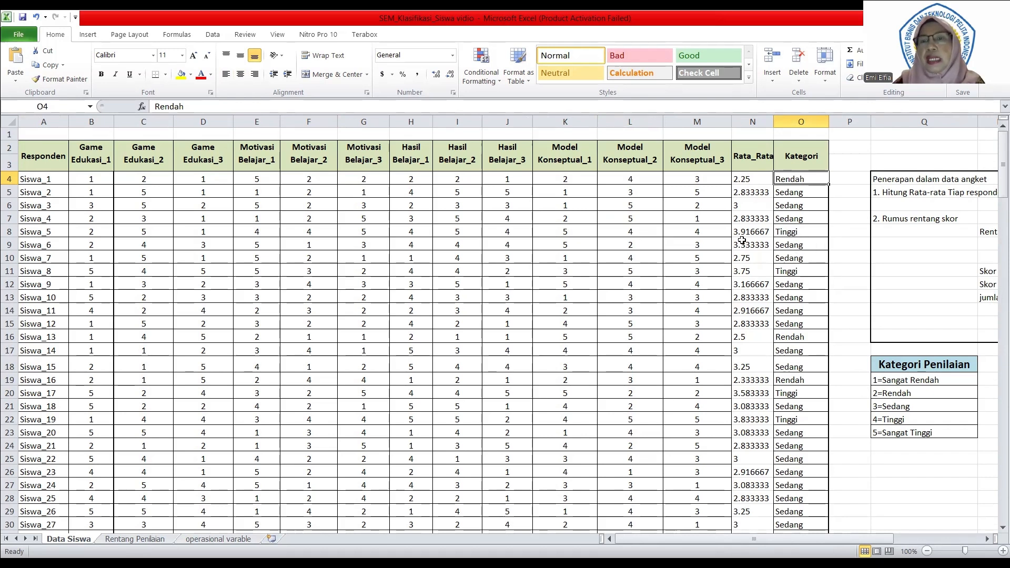
click(703, 233)
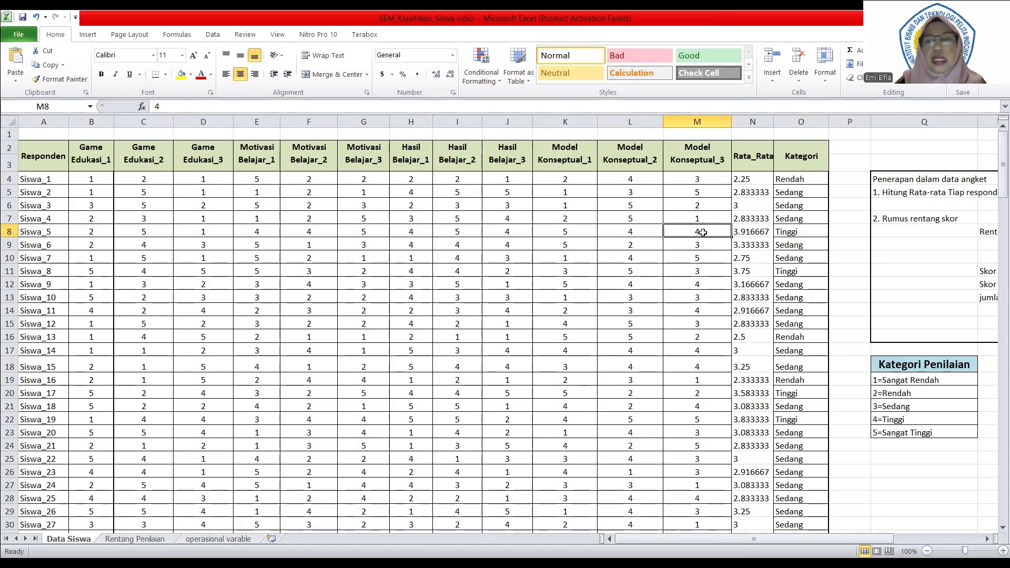
click(749, 234)
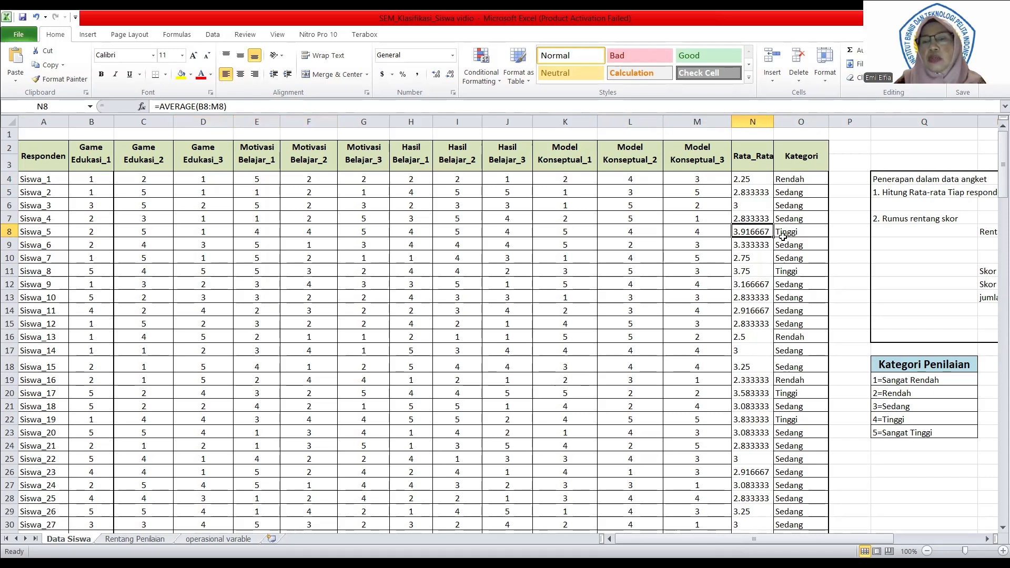
click(135, 539)
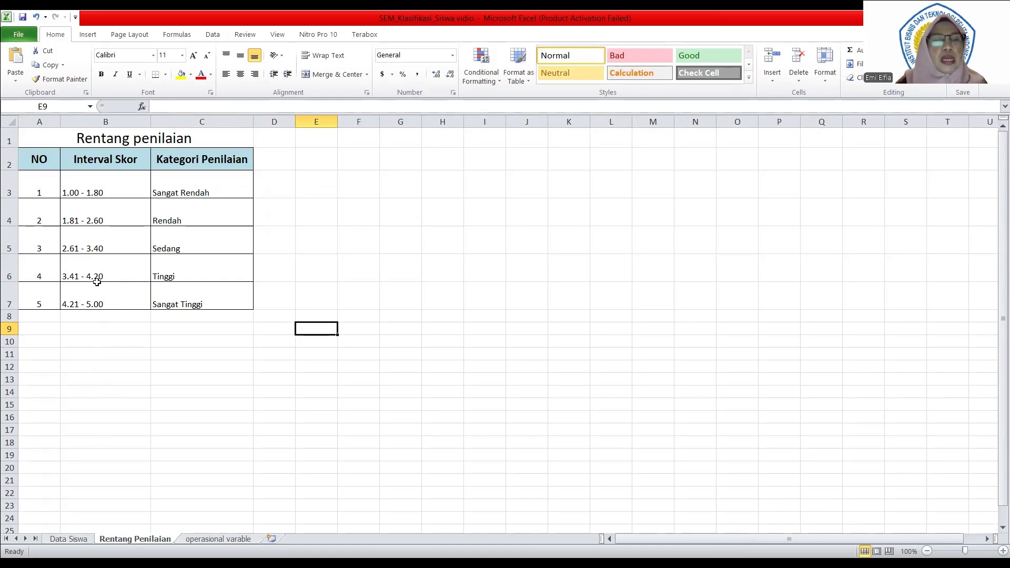
Step: Inspect Siswa_19's average in N22 on Data Siswa, check it against the Rentang Penilaian intervals, and return to the data
click(83, 539)
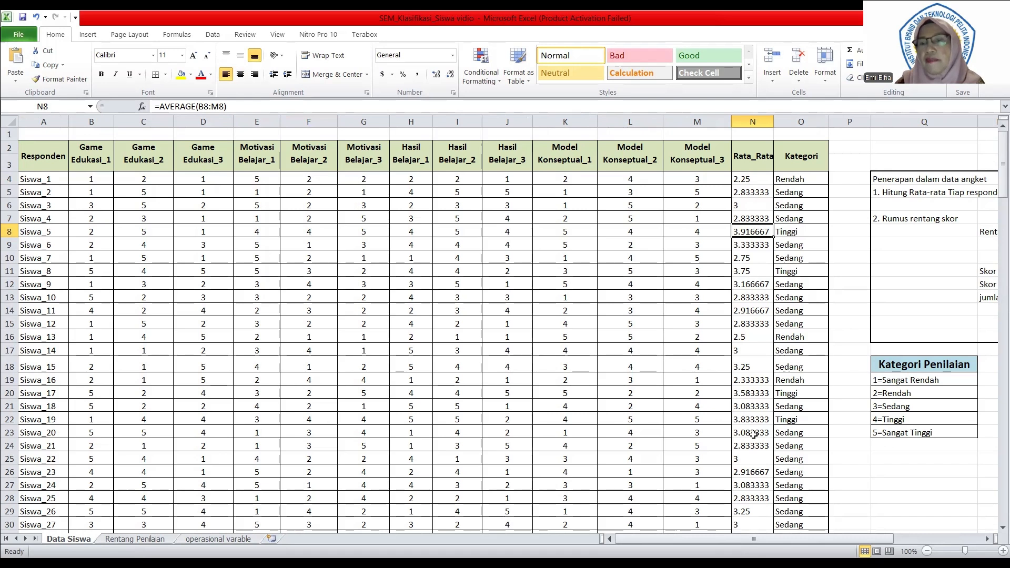
click(744, 419)
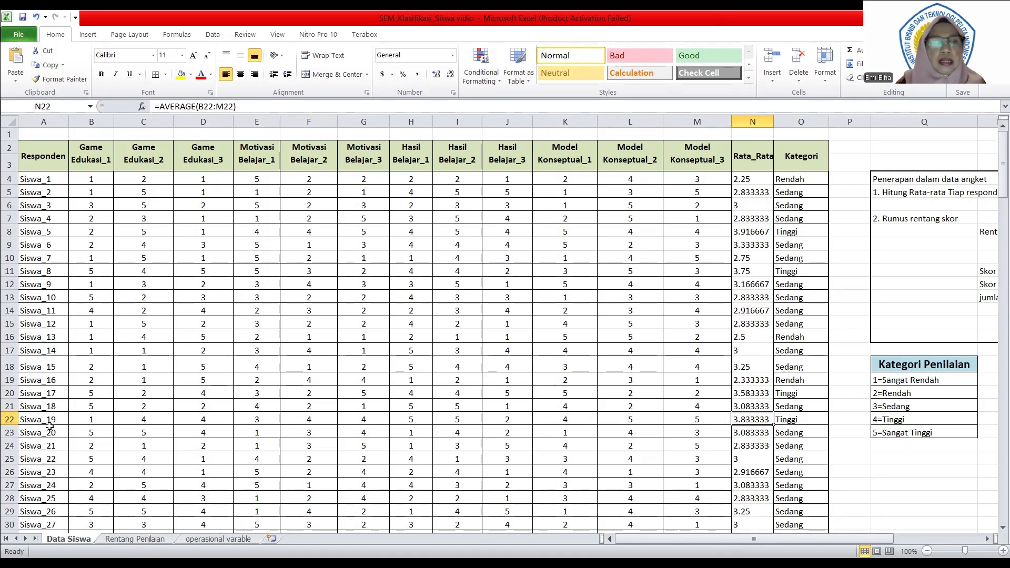
click(135, 547)
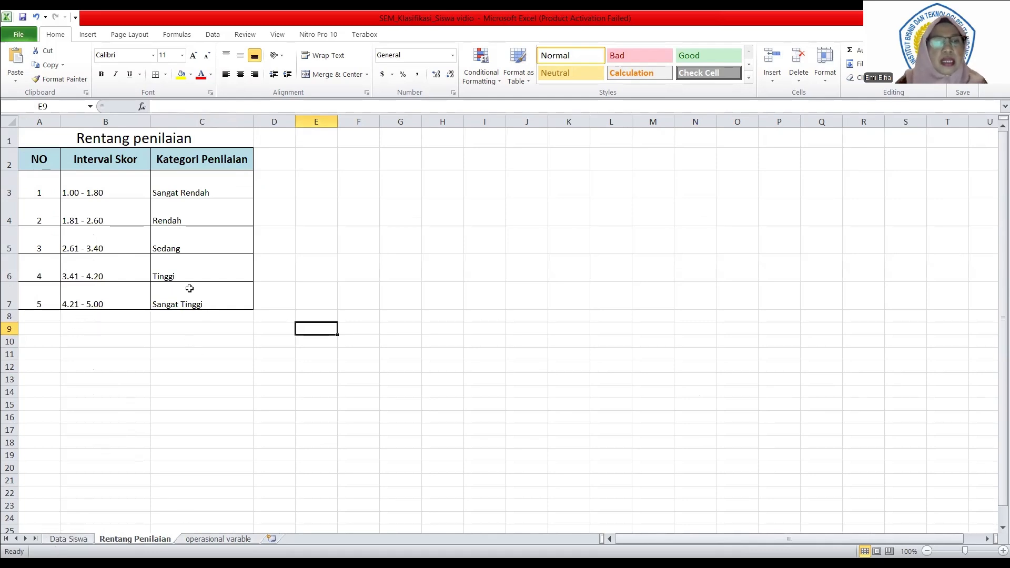
click(71, 542)
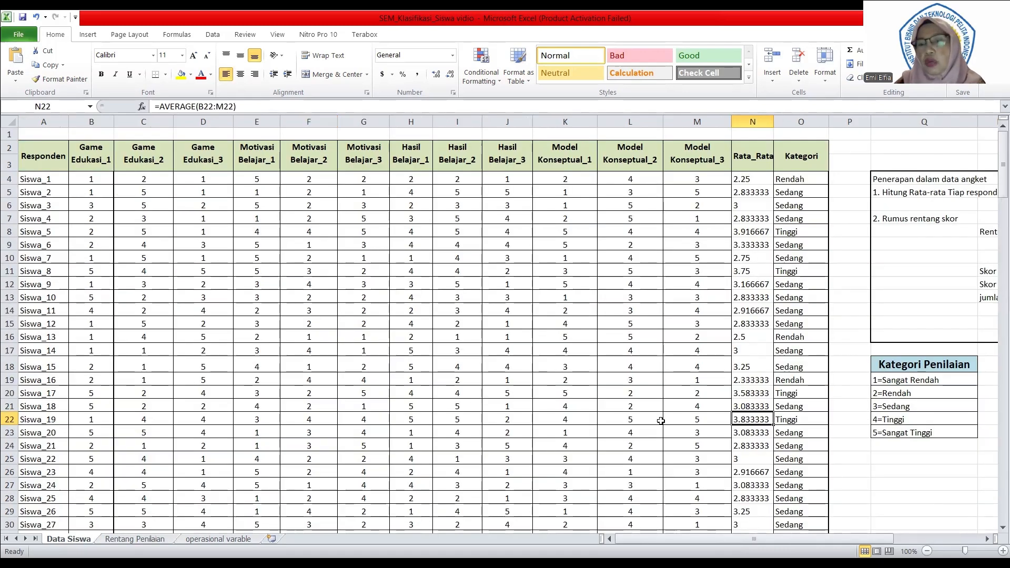
Step: Examine the questionnaire scoring notes and the score range formula beside the student data table
scroll(880, 408, down, 1)
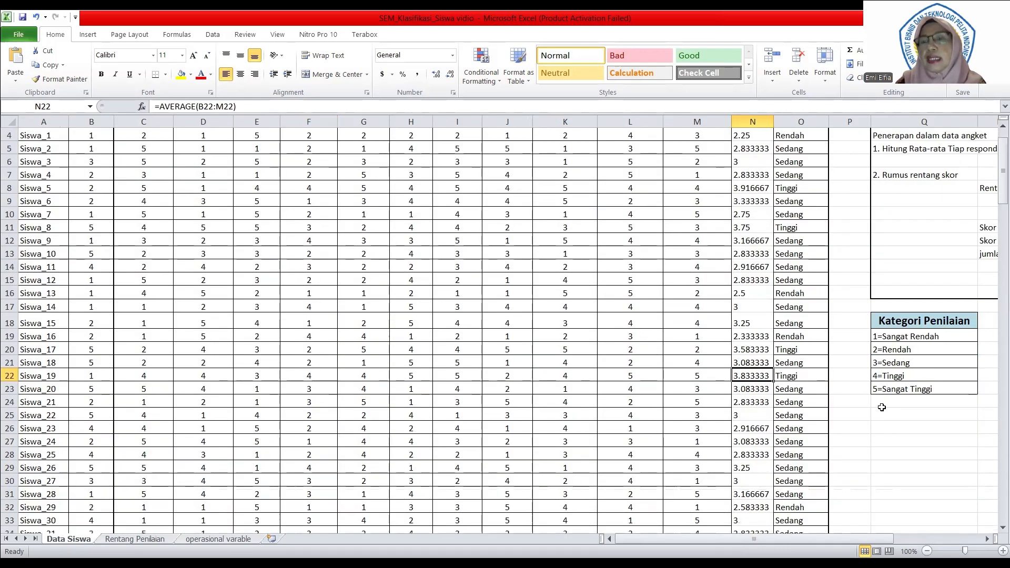
scroll(881, 405, up, 1)
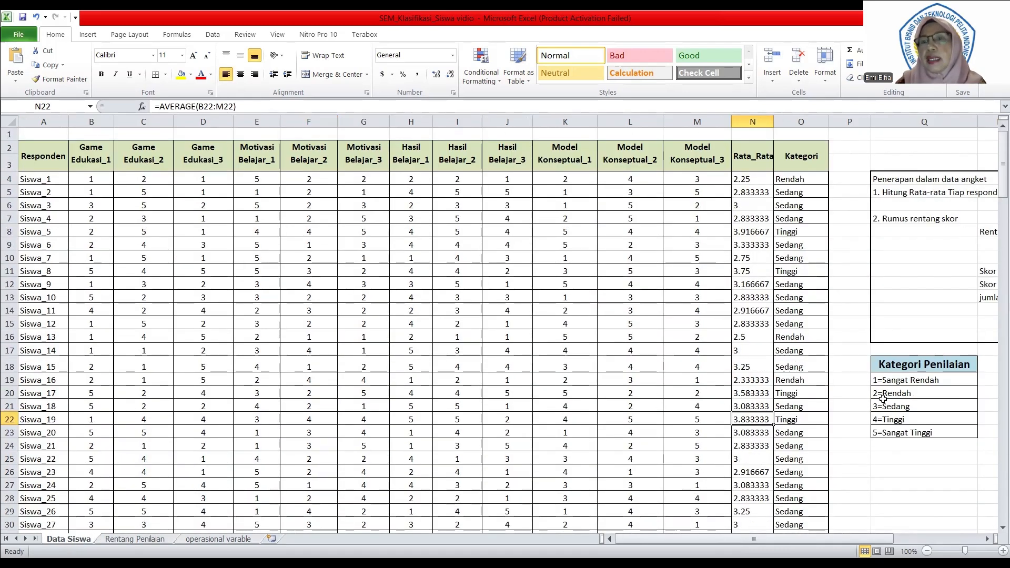
click(846, 307)
key(Right)
key(Right)
key(Right)
key(Right)
key(Right)
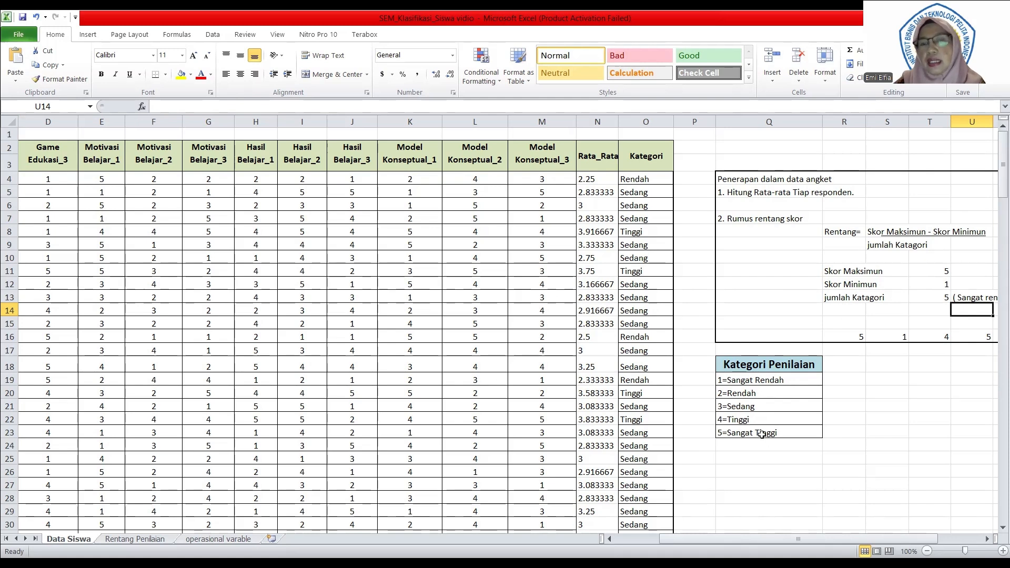
Step: Look back across the student data table to the Responden column and its header rows
scroll(500, 329, down, 1)
click(494, 327)
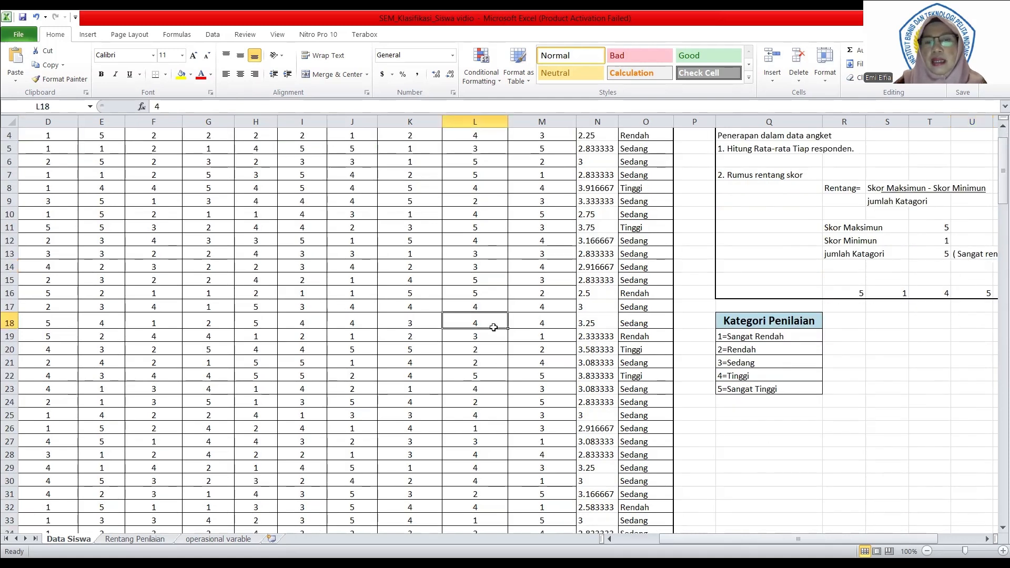
key(Left)
key(Left)
key(Left)
key(Left)
key(Left)
key(Left)
key(Left)
key(Left)
key(Left)
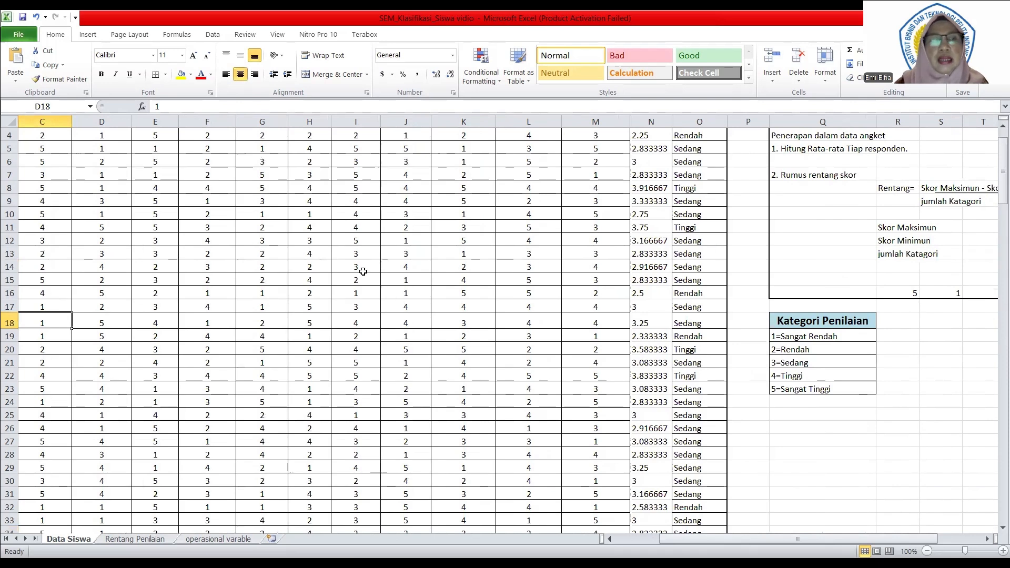
key(Left)
key(Left)
scroll(347, 252, up, 1)
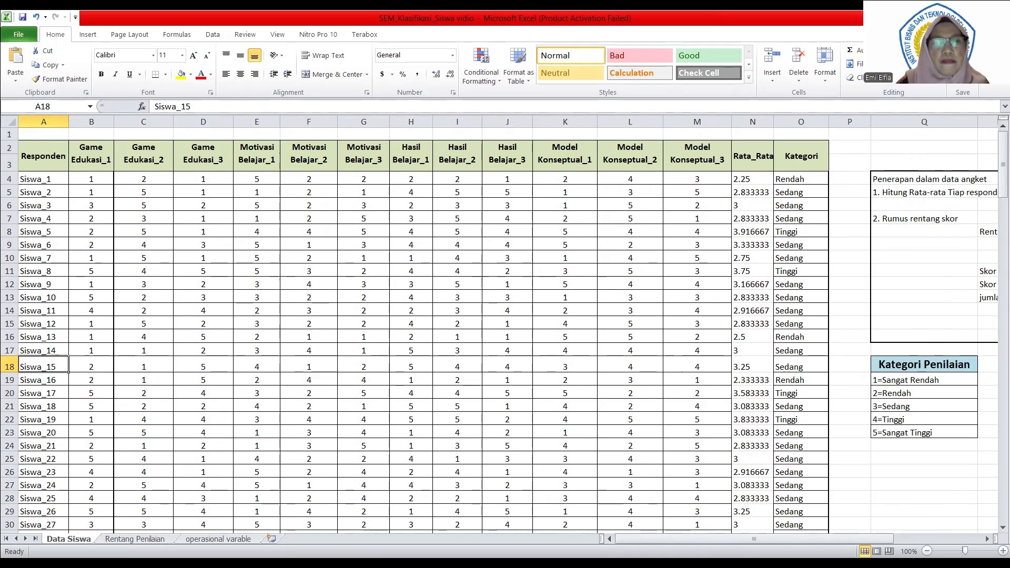
key(alt+Tab)
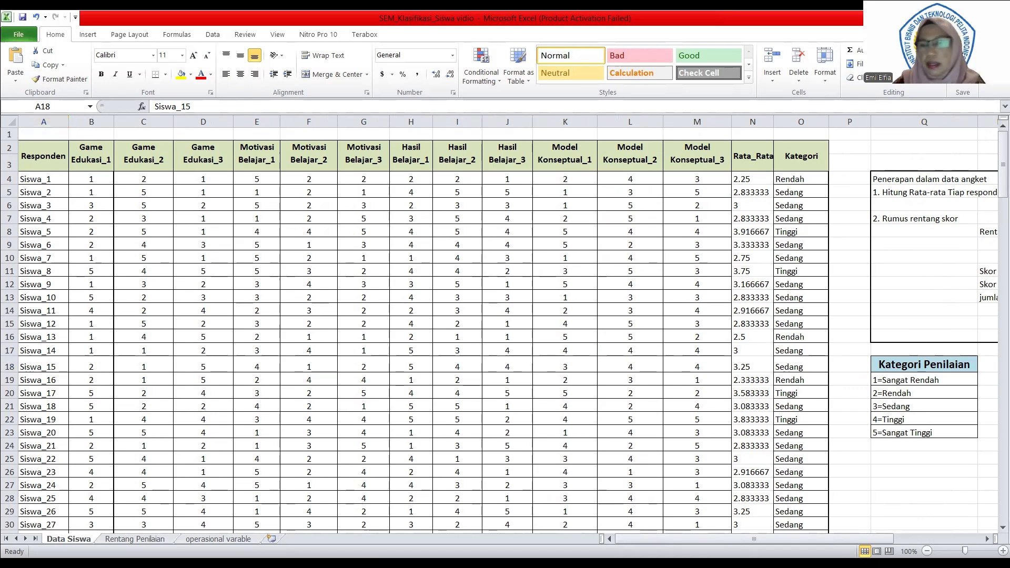